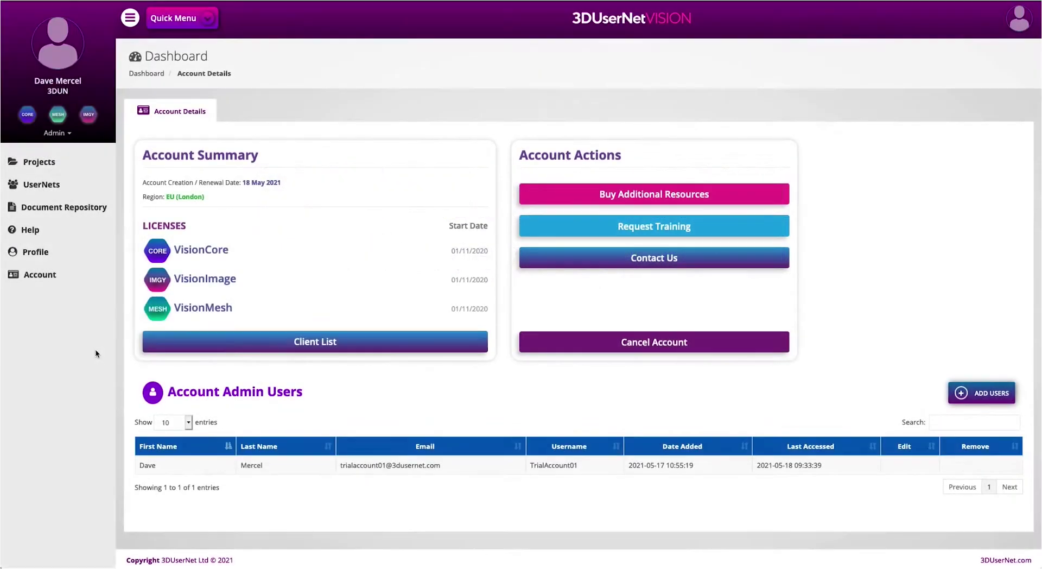
- Go from the account dashboard to the Projects page with its world map
{"action": "left_click", "coordinate": [46, 168]}
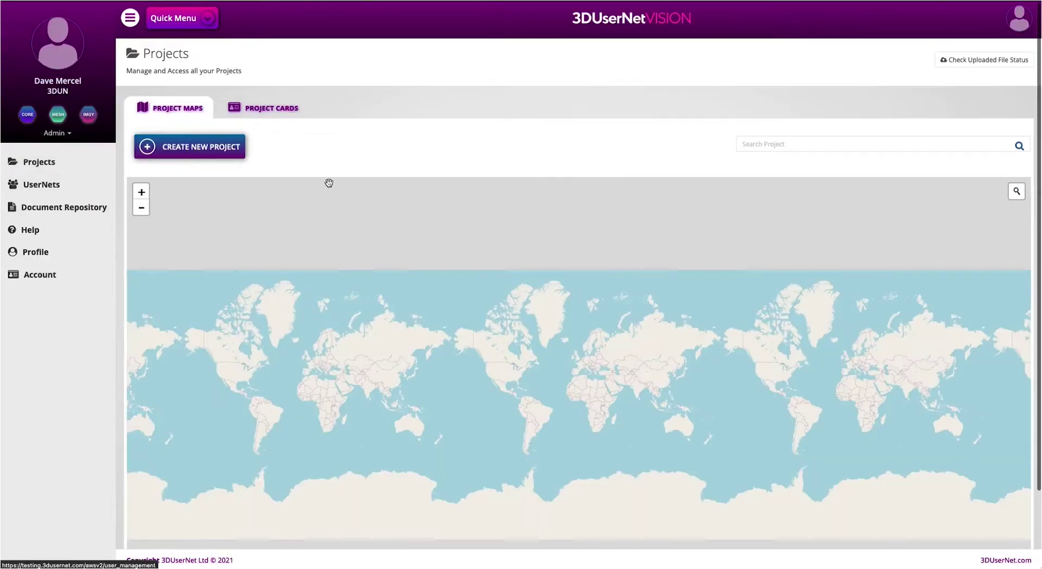
- Start a new project and add a new client named 'Client 01' to it
{"action": "left_click", "coordinate": [211, 149]}
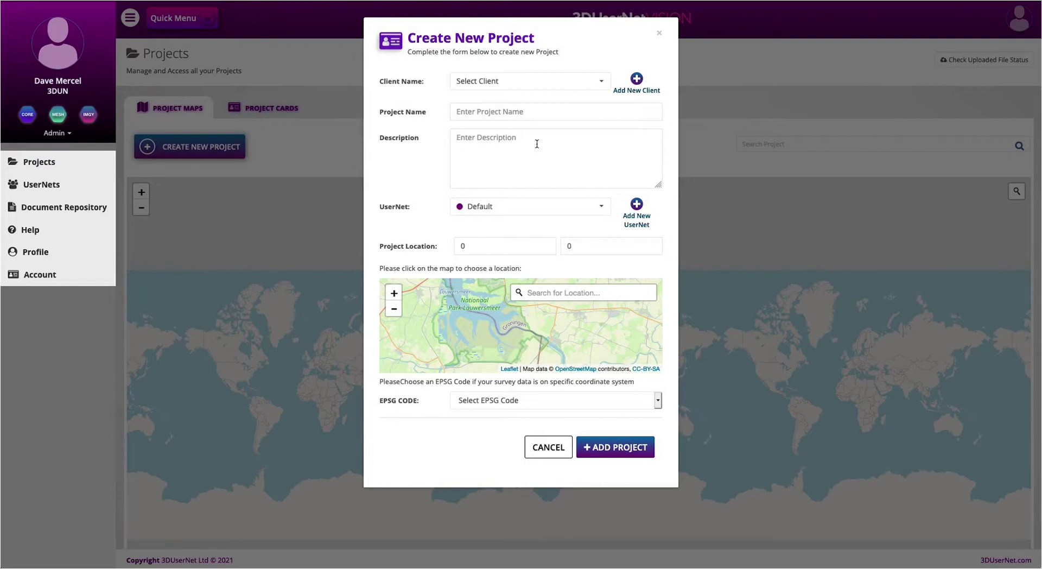
{"action": "left_click", "coordinate": [636, 79]}
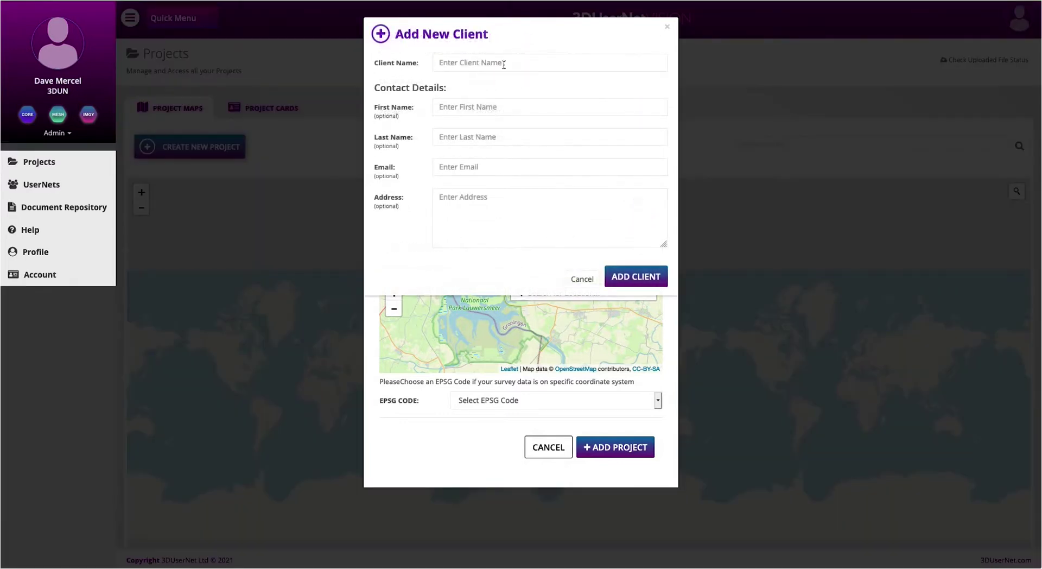
{"action": "left_click", "coordinate": [504, 65]}
{"action": "type", "text": "Client"}
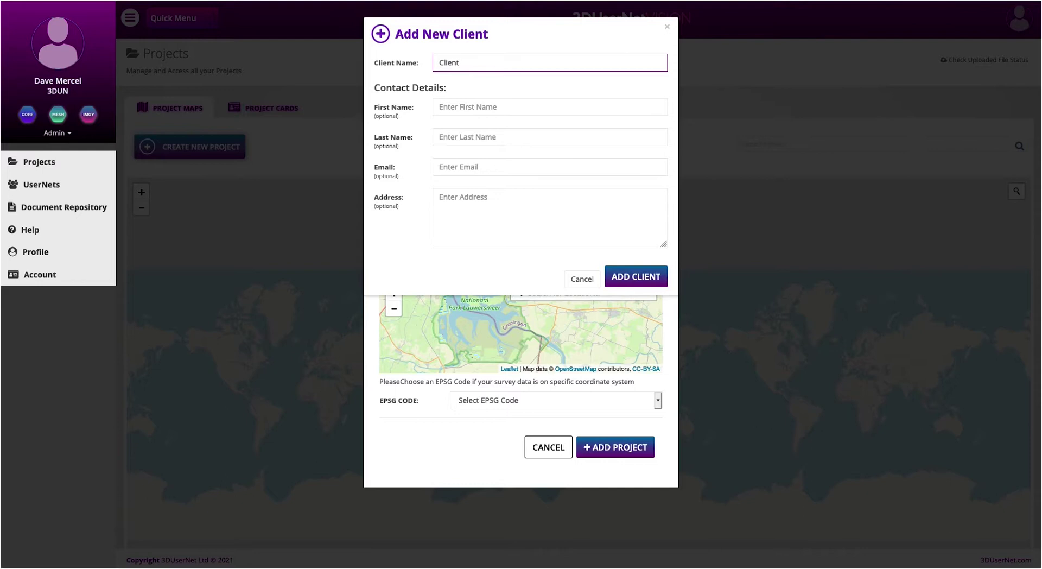
{"action": "type", "text": " 01"}
{"action": "left_click", "coordinate": [638, 277]}
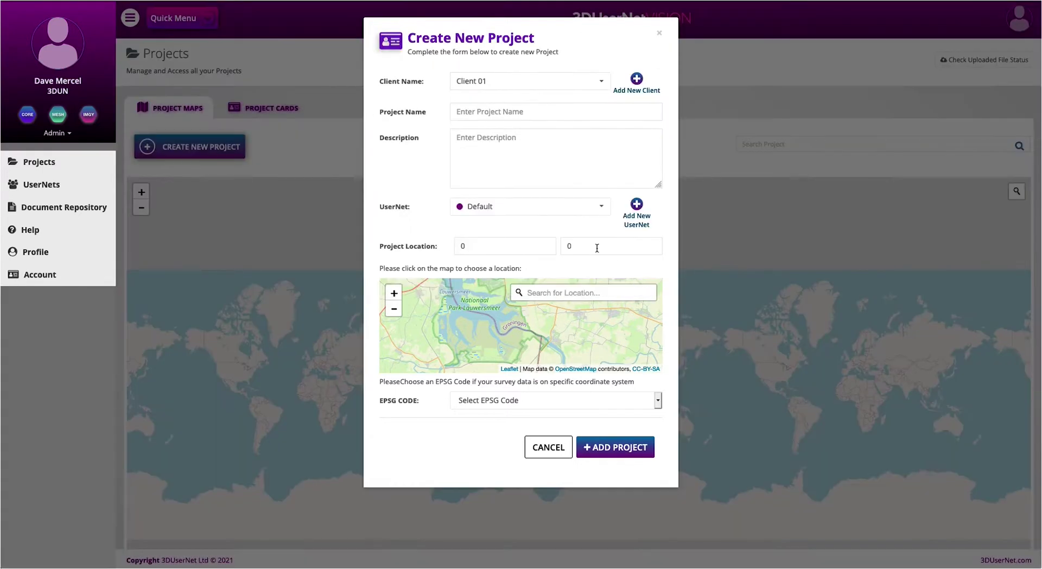
- Name the project 'Quarry', leaving the UserNet on Default
{"action": "left_click", "coordinate": [502, 112]}
{"action": "type", "text": "Quarry"}
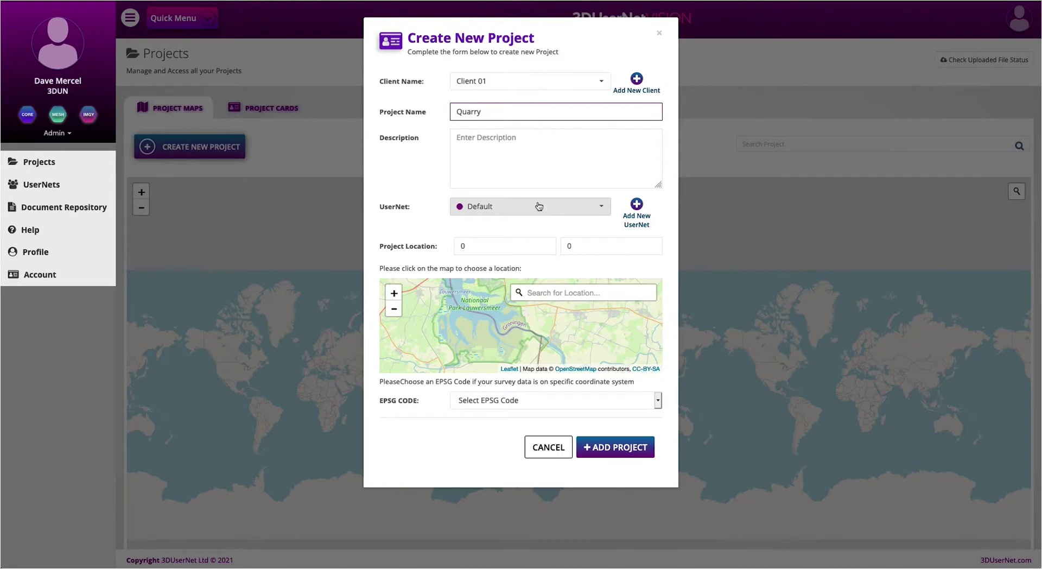
{"action": "left_click", "coordinate": [602, 211]}
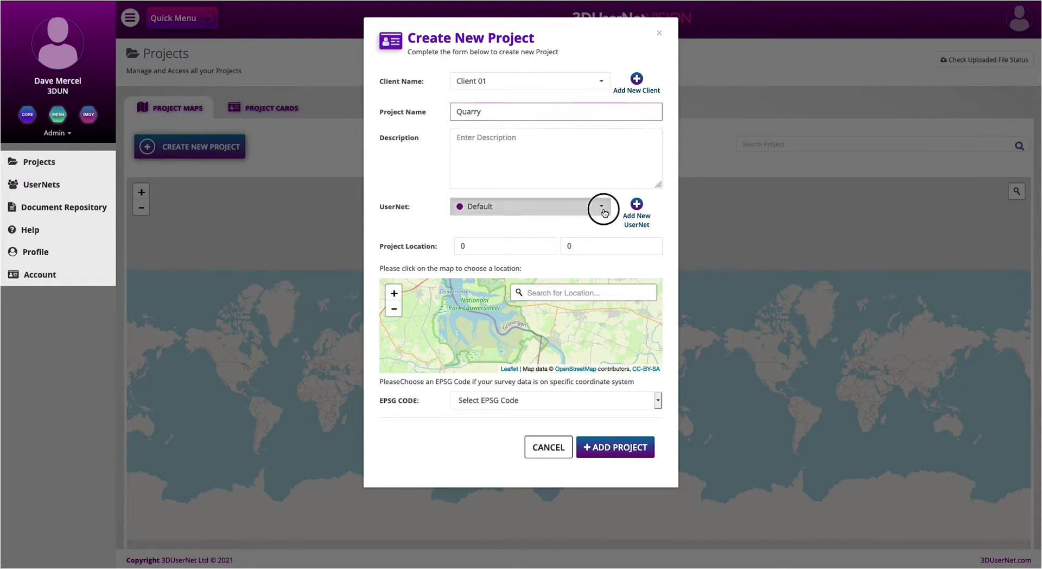
{"action": "left_click", "coordinate": [605, 213]}
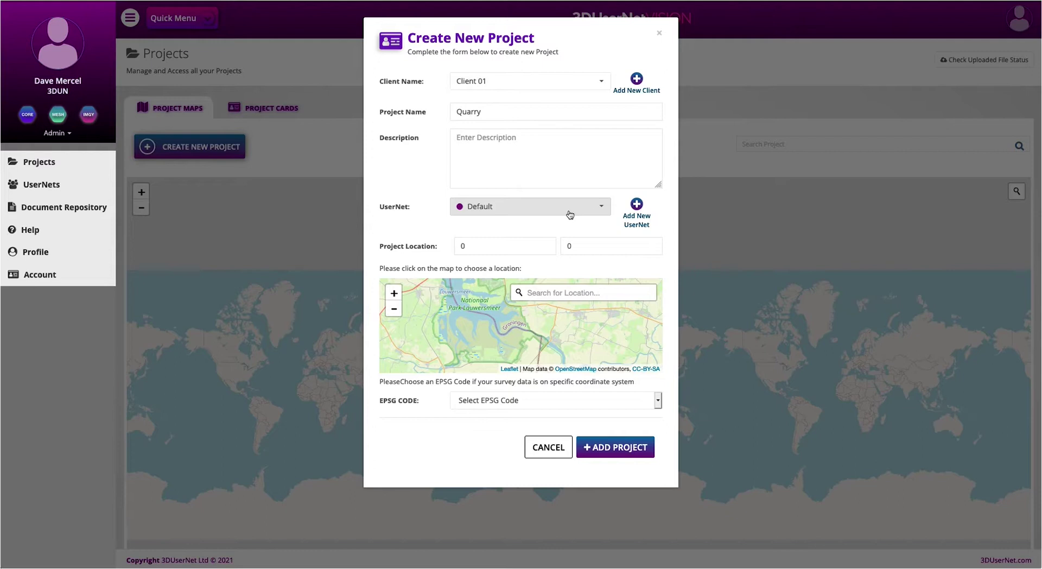
- Set the project location on England's south coast, at about 50.78383, -2.79053
{"action": "left_click_drag", "start_coordinate": [432, 307], "coordinate": [494, 320]}
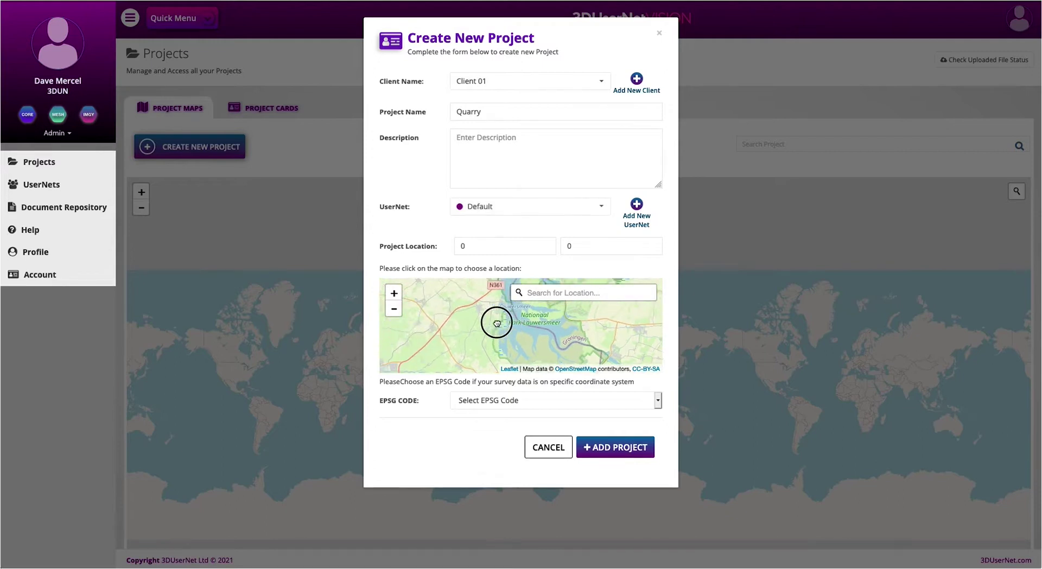
{"action": "left_click", "coordinate": [394, 309]}
{"action": "left_click", "coordinate": [394, 309]}
{"action": "left_click", "coordinate": [395, 309]}
{"action": "left_click", "coordinate": [395, 309]}
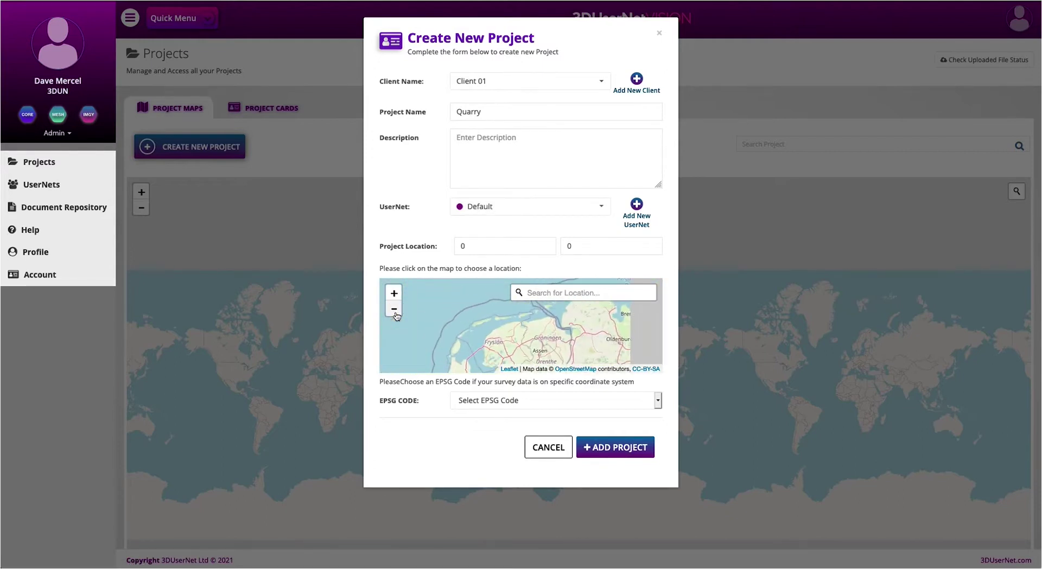
{"action": "left_click", "coordinate": [395, 309]}
{"action": "left_click_drag", "start_coordinate": [433, 335], "coordinate": [474, 294]}
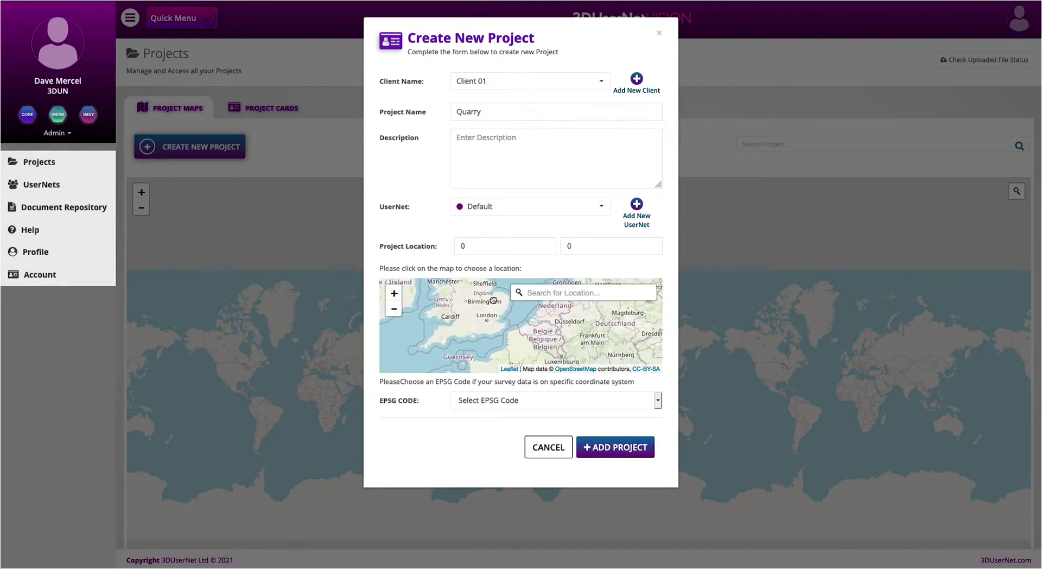
{"action": "scroll", "coordinate": [465, 340], "scroll_direction": "up", "scroll_amount": 2}
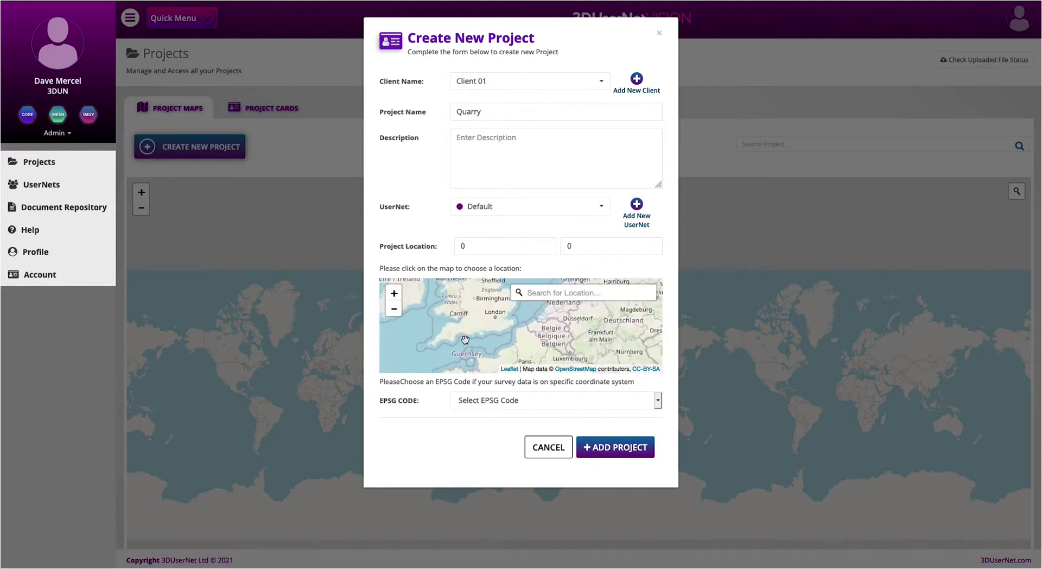
{"action": "left_click", "coordinate": [466, 326]}
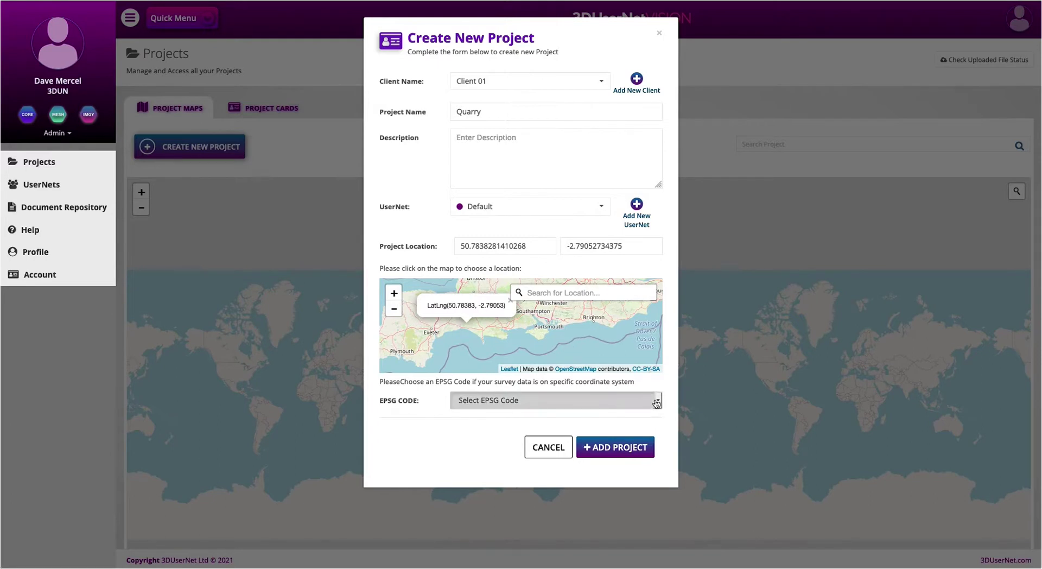
- Choose EPSG code 27700 and add the Quarry project
{"action": "left_click", "coordinate": [558, 407]}
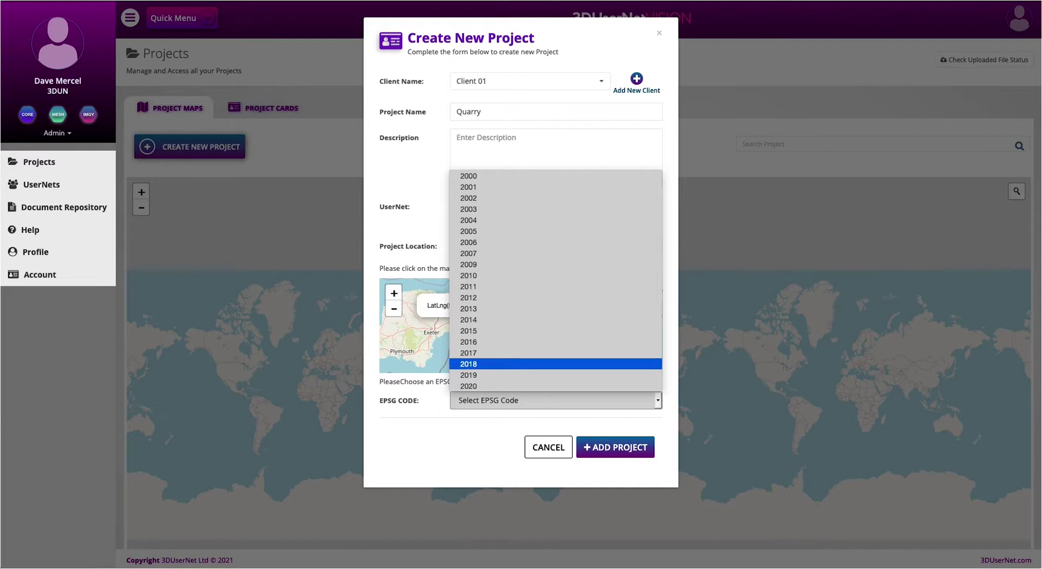
{"action": "key", "text": "0"}
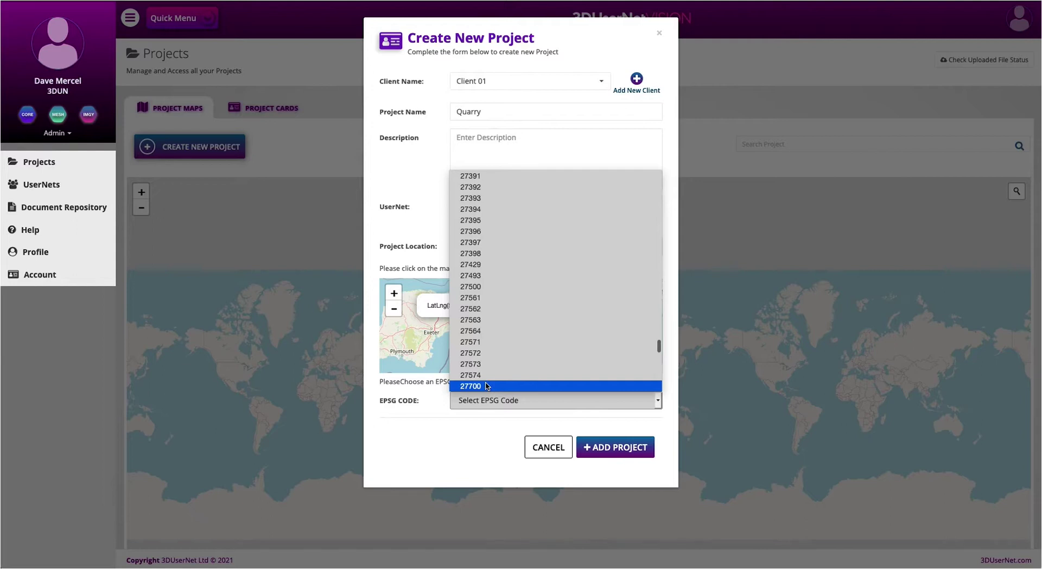
{"action": "left_click", "coordinate": [487, 386]}
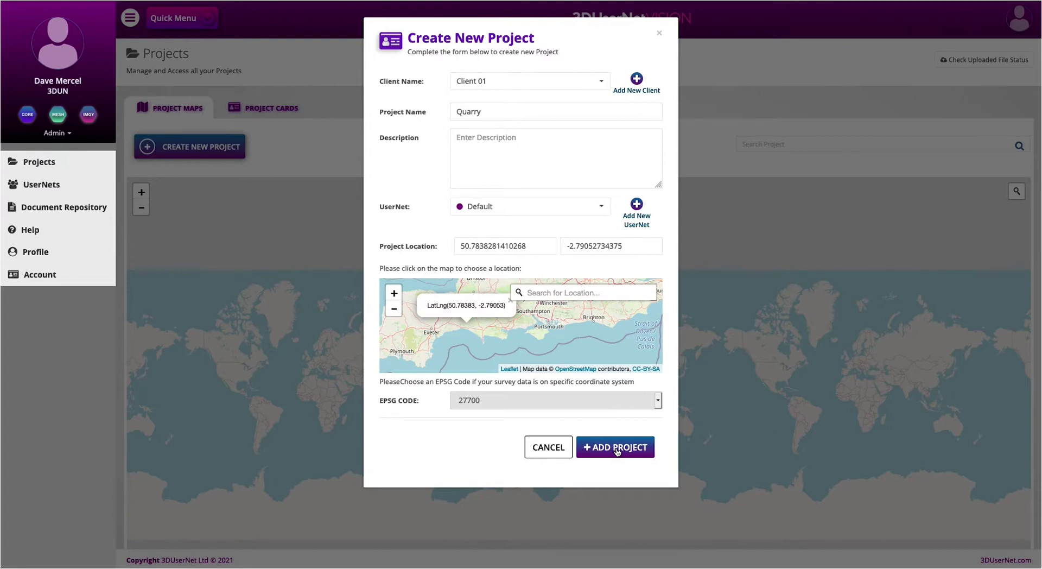
{"action": "left_click", "coordinate": [617, 447]}
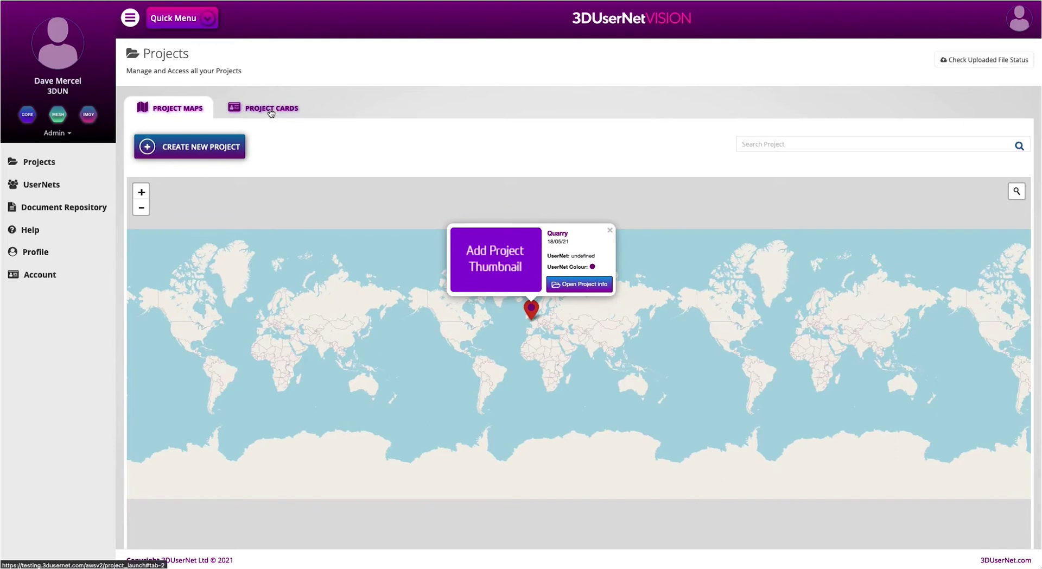
- Start a dataset upload from the Quarry project card with point cloud as the data type
{"action": "left_click", "coordinate": [271, 112]}
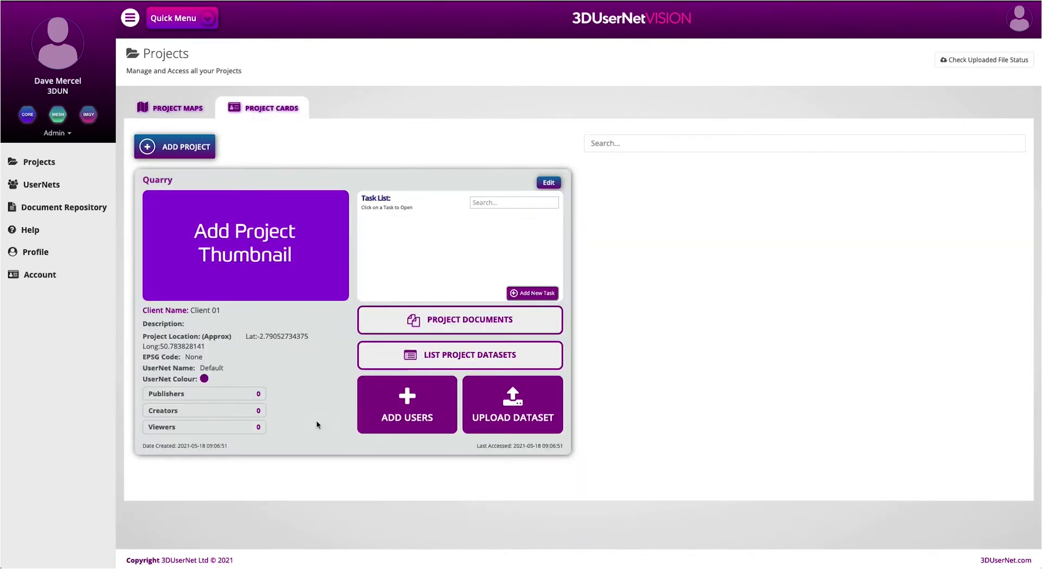
{"action": "left_click", "coordinate": [514, 403]}
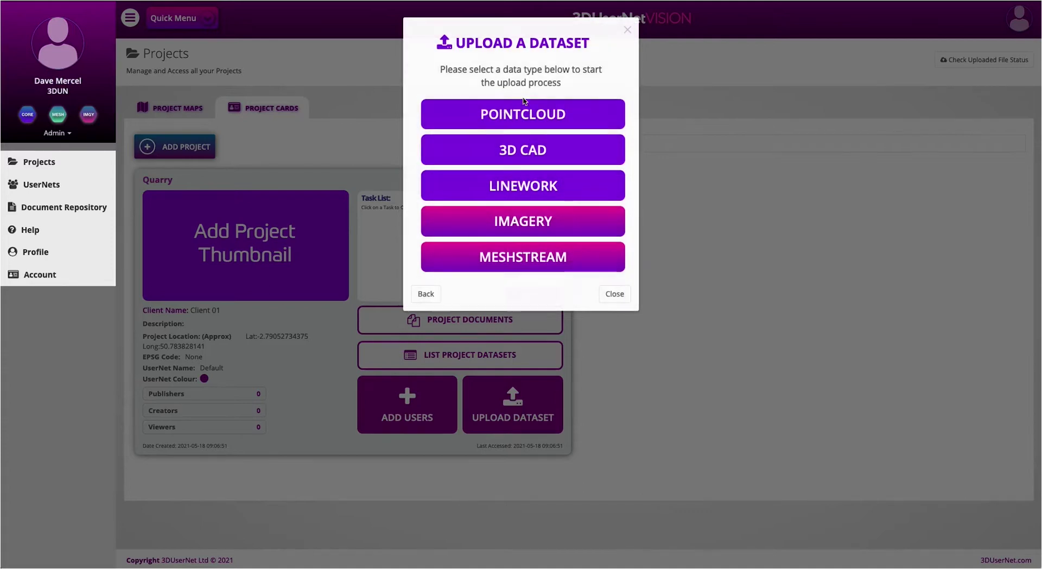
{"action": "left_click", "coordinate": [531, 114]}
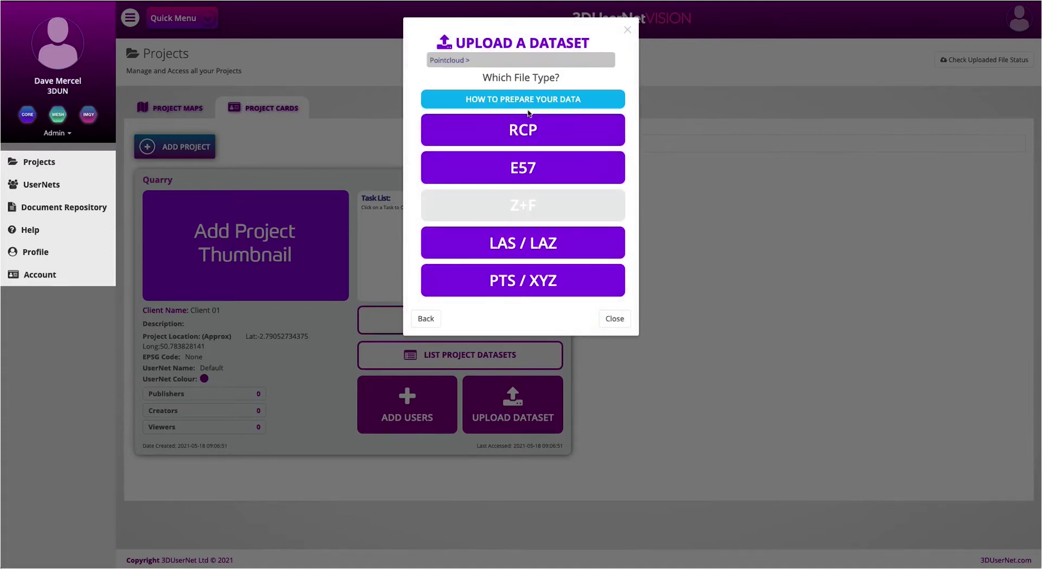
- Choose E57 as the point cloud file type with RGB attributes and proceed to file selection
{"action": "left_click", "coordinate": [534, 173]}
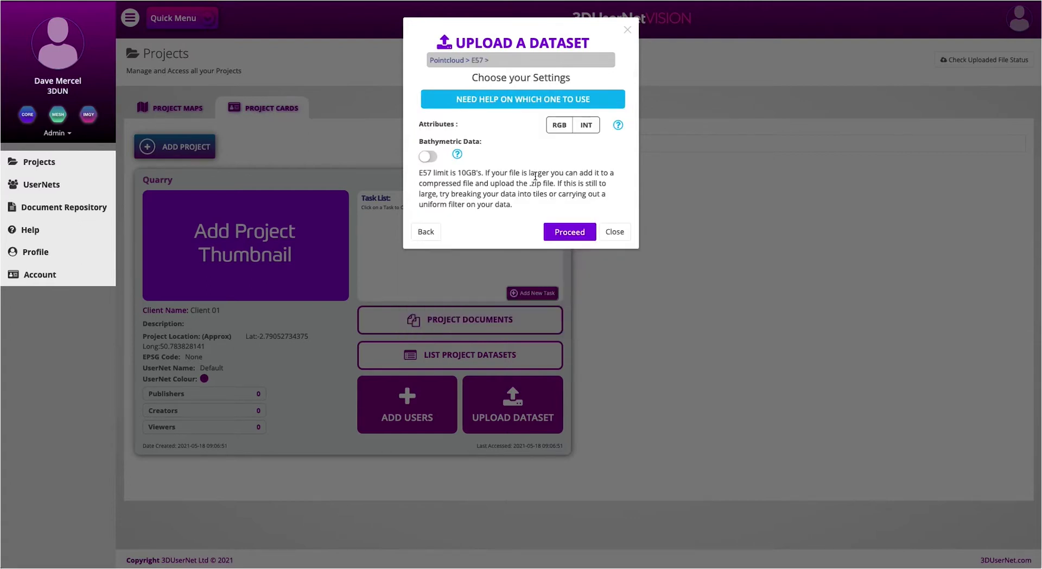
{"action": "left_click", "coordinate": [560, 126]}
{"action": "mouse_move", "coordinate": [619, 127]}
{"action": "mouse_move", "coordinate": [458, 156]}
{"action": "left_click", "coordinate": [570, 232]}
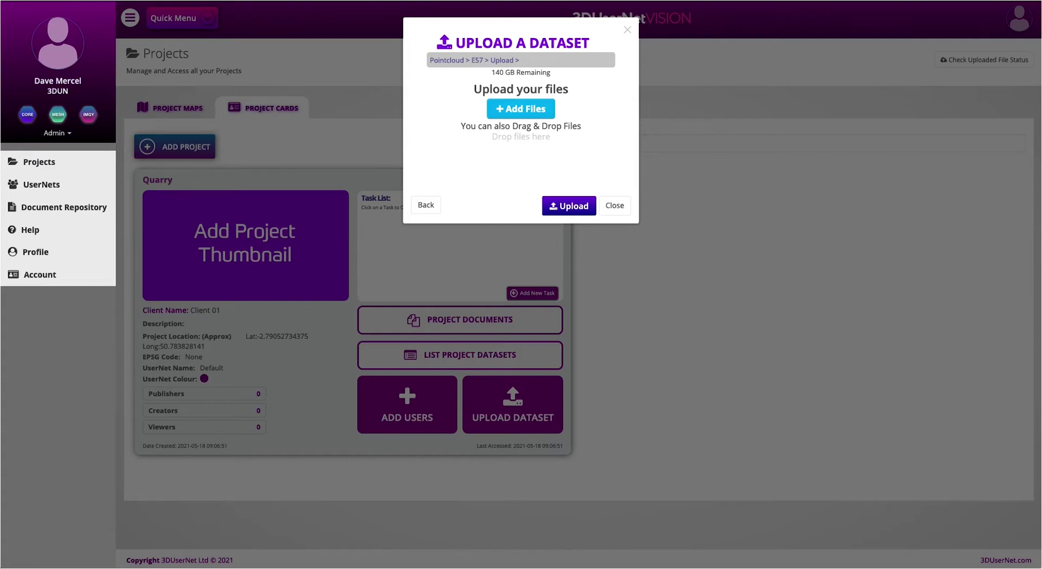
- Upload Quarry_Example.e57 to the Quarry project
{"action": "left_click_drag", "start_coordinate": [1, 421], "coordinate": [529, 158]}
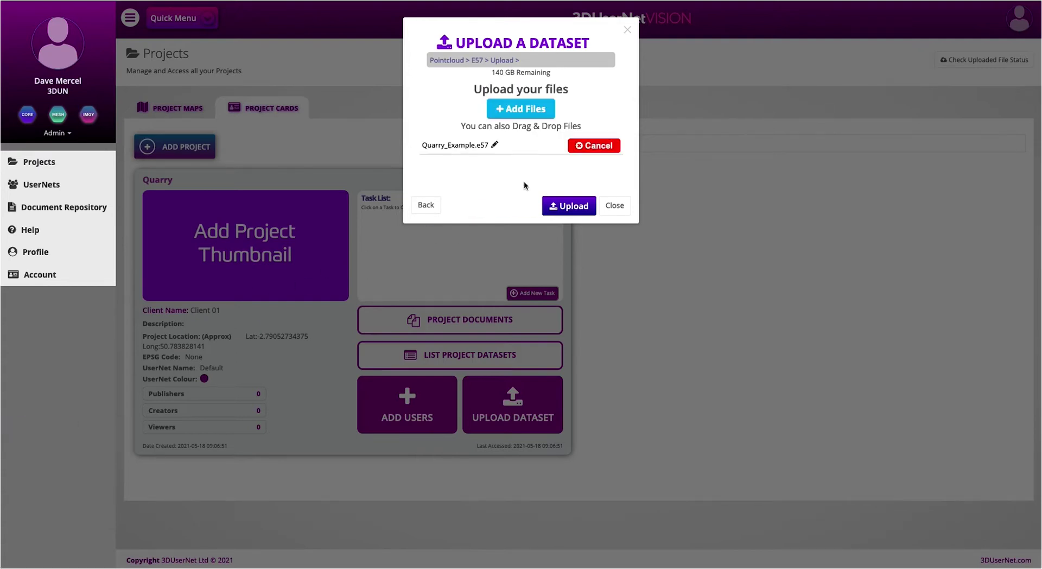
{"action": "left_click", "coordinate": [567, 206]}
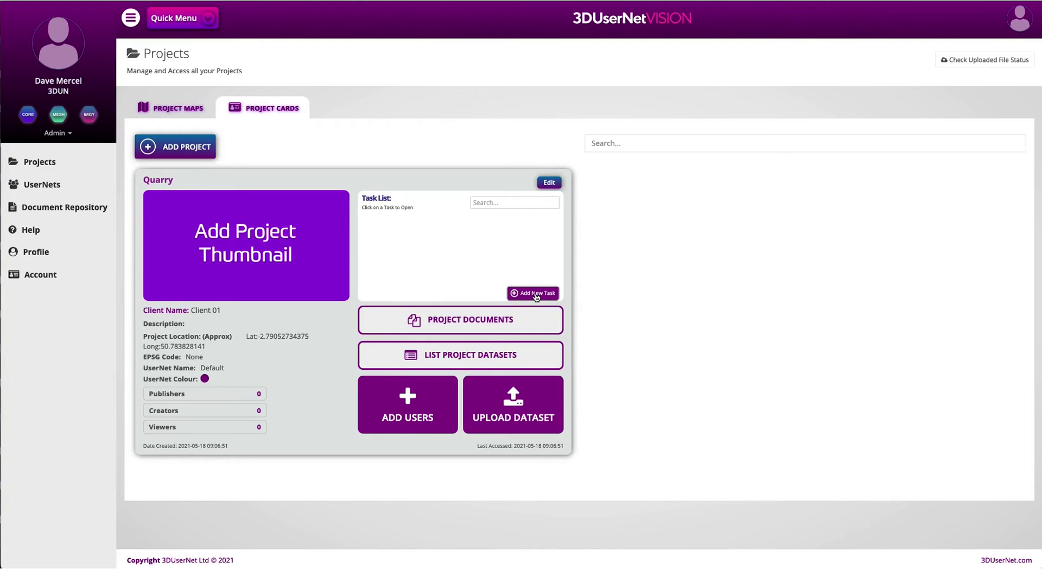
- Create a task named 'Demo Task' in the Quarry project
{"action": "left_click", "coordinate": [535, 293]}
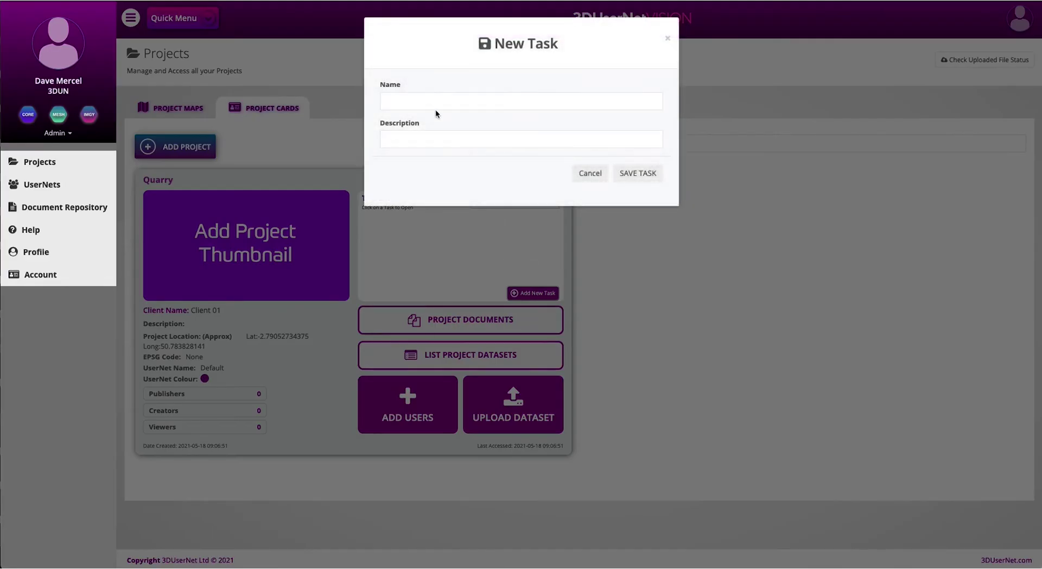
{"action": "left_click", "coordinate": [434, 103]}
{"action": "type", "text": "Demo Task"}
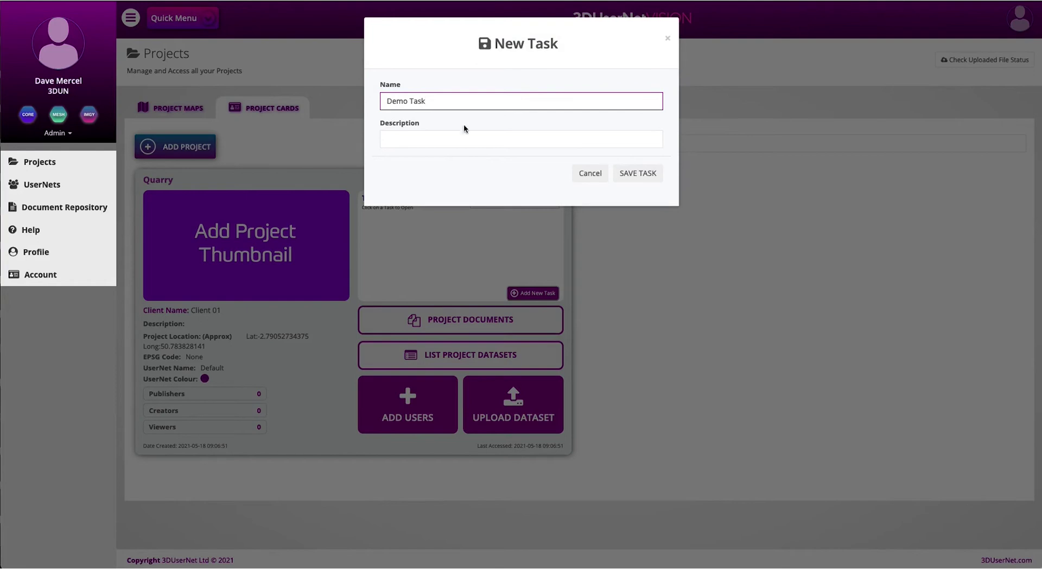
{"action": "left_click", "coordinate": [635, 173]}
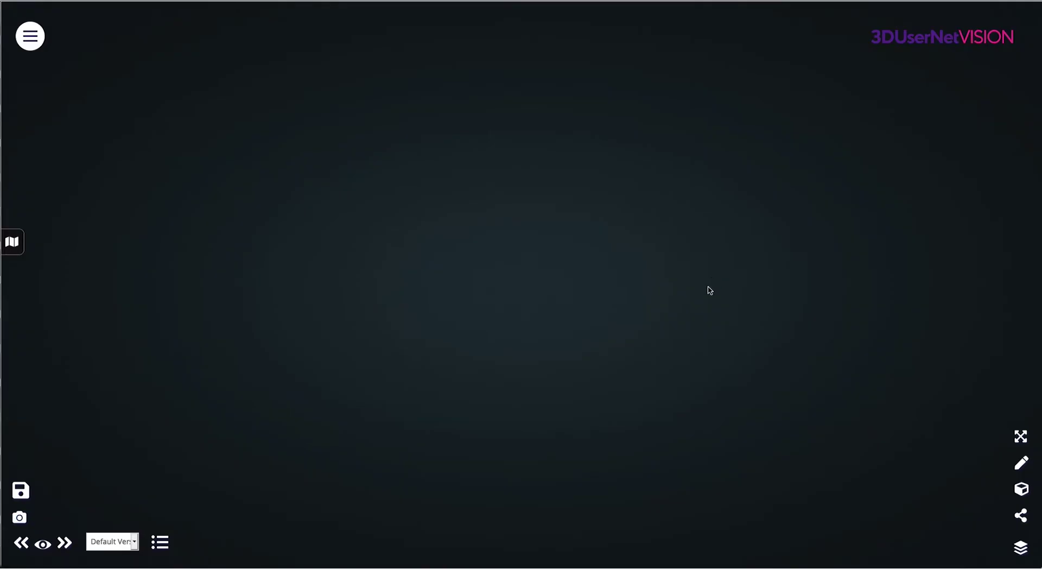
- Add the Quarry_Example.e57 project dataset to Demo Task's 3D view
{"action": "left_click", "coordinate": [1021, 547]}
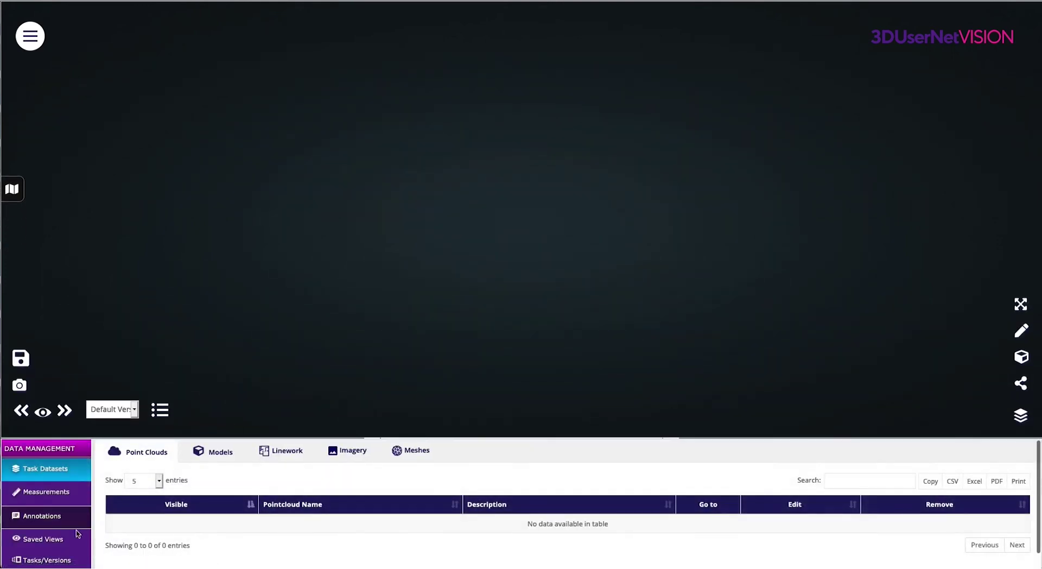
{"action": "left_click", "coordinate": [55, 563]}
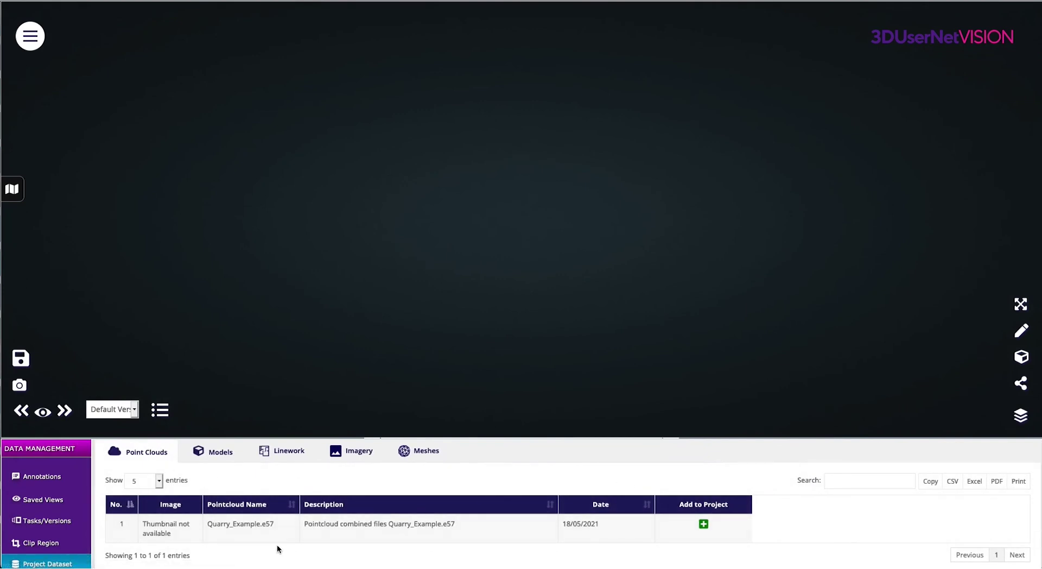
{"action": "left_click", "coordinate": [704, 525]}
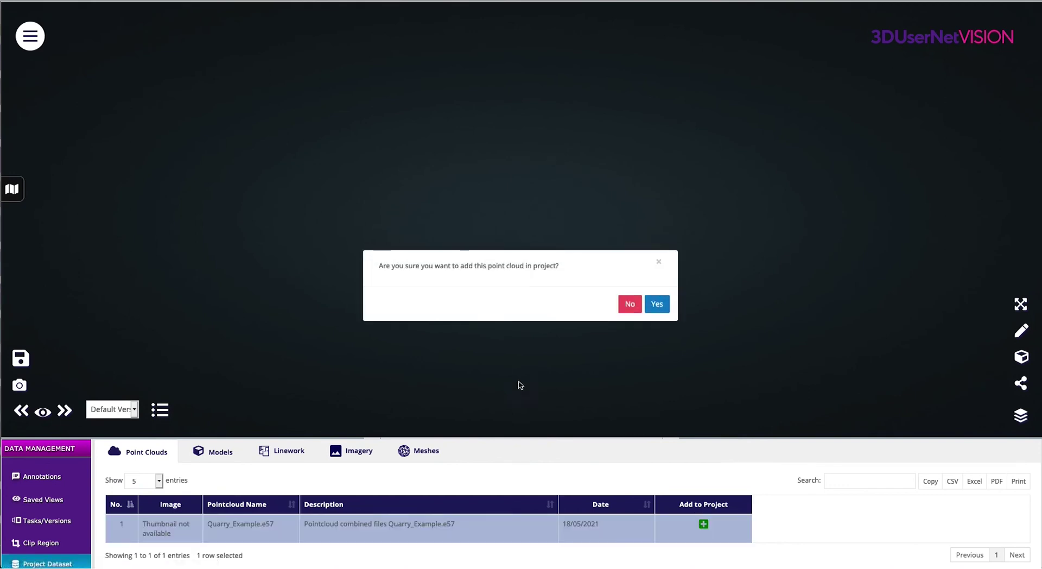
{"action": "left_click", "coordinate": [657, 305]}
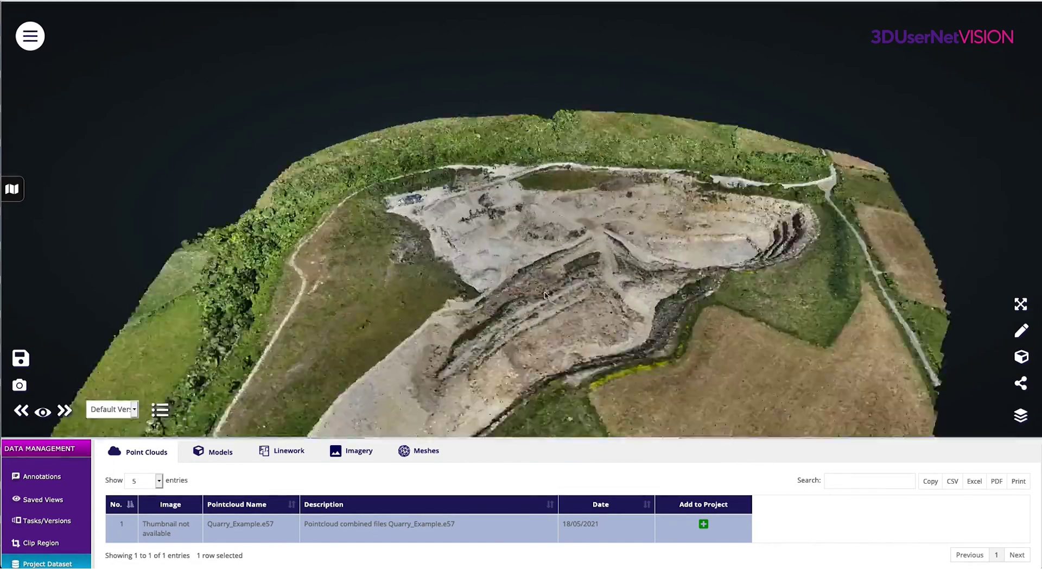
- Zoom and orbit around the quarry pit, then bring up the task-or-version save options
{"action": "scroll", "coordinate": [537, 288], "scroll_direction": "up", "scroll_amount": 5}
{"action": "mouse_move", "coordinate": [552, 284]}
{"action": "left_mouse_down"}
{"action": "mouse_move", "coordinate": [415, 284]}
{"action": "mouse_move", "coordinate": [302, 258]}
{"action": "mouse_move", "coordinate": [562, 284]}
{"action": "left_mouse_up"}
{"action": "scroll", "coordinate": [562, 284], "scroll_direction": "down", "scroll_amount": 6}
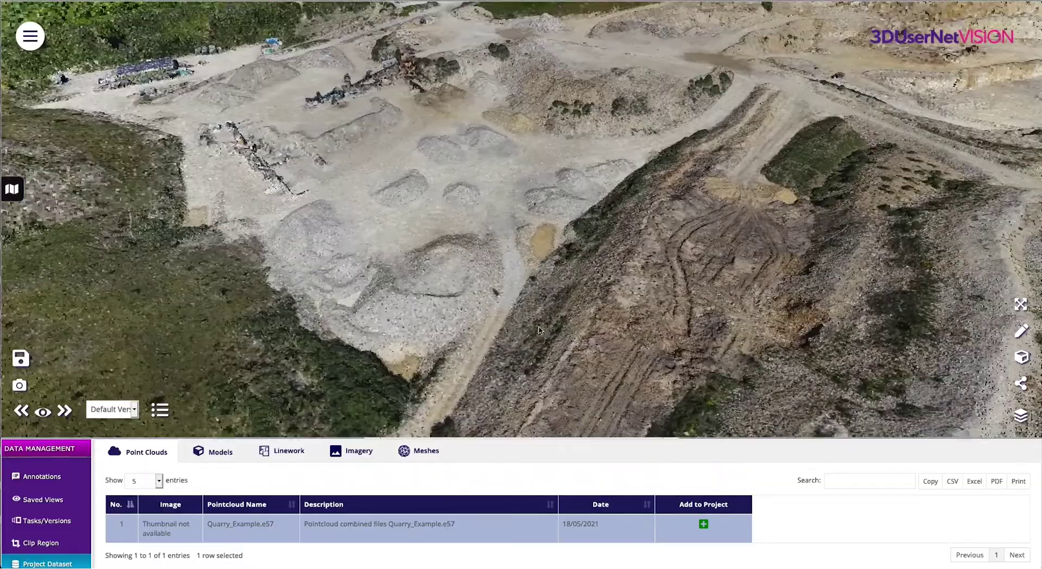
{"action": "scroll", "coordinate": [539, 330], "scroll_direction": "down", "scroll_amount": 3}
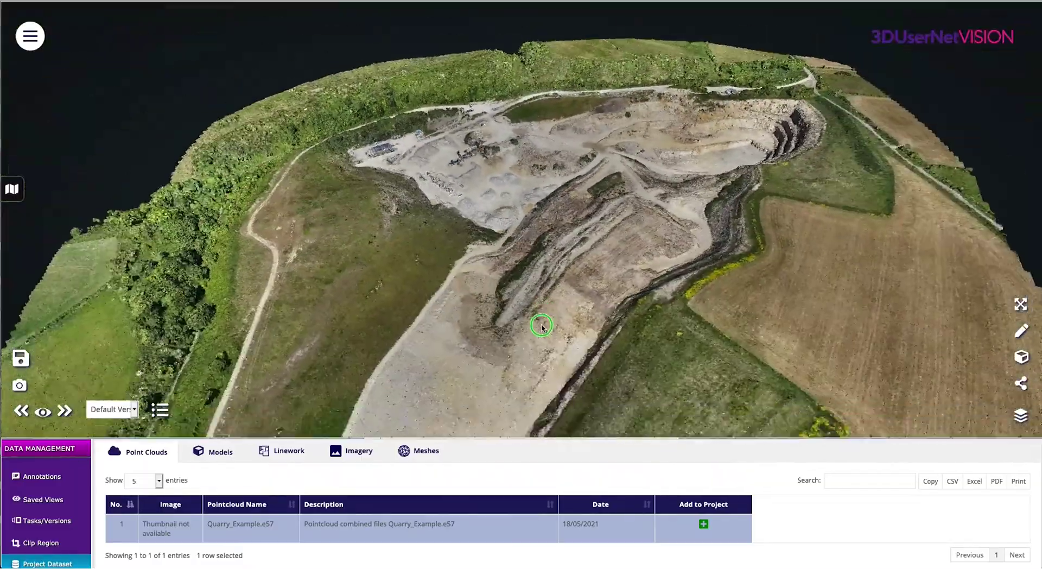
{"action": "left_click_drag", "start_coordinate": [542, 325], "coordinate": [581, 312]}
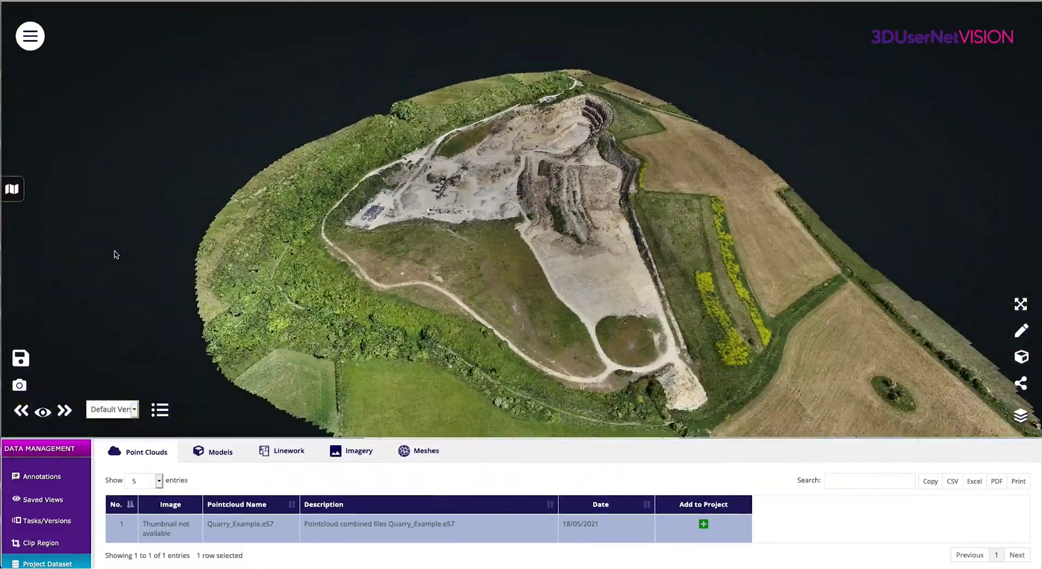
{"action": "left_click", "coordinate": [20, 357]}
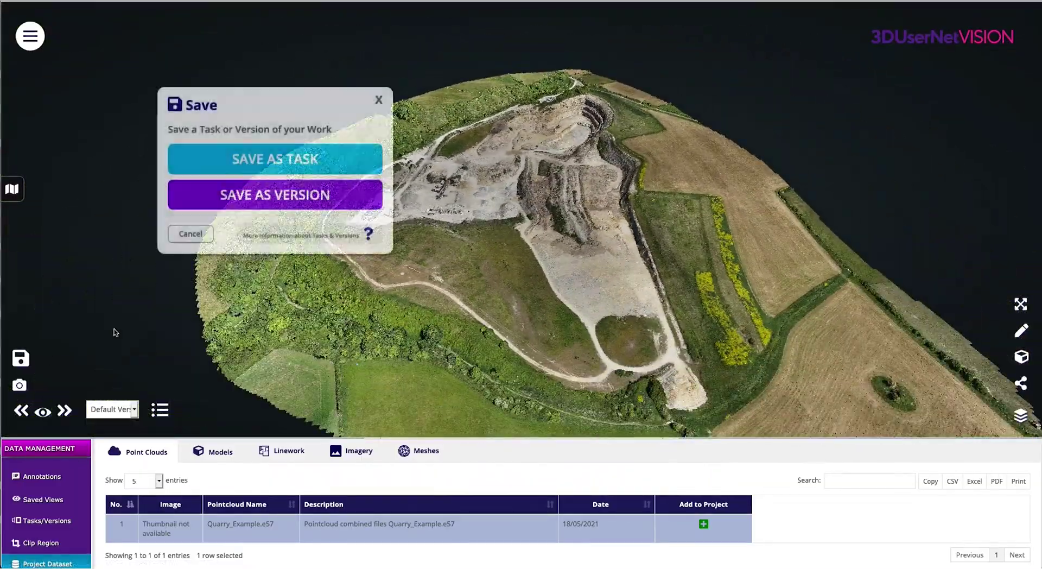
- Save the work as a draft version named State 02
{"action": "left_click", "coordinate": [293, 198]}
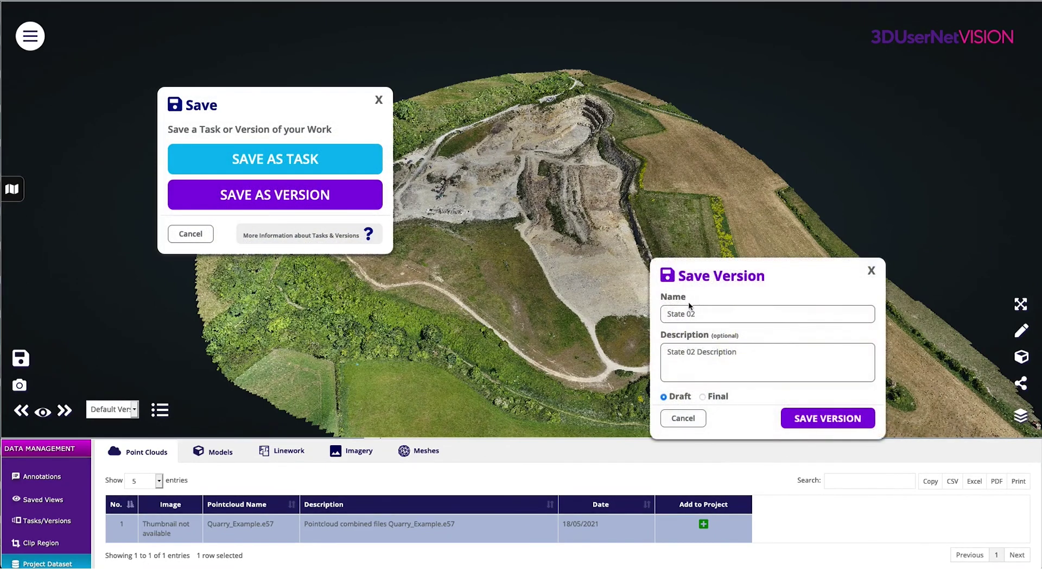
{"action": "left_click", "coordinate": [813, 421]}
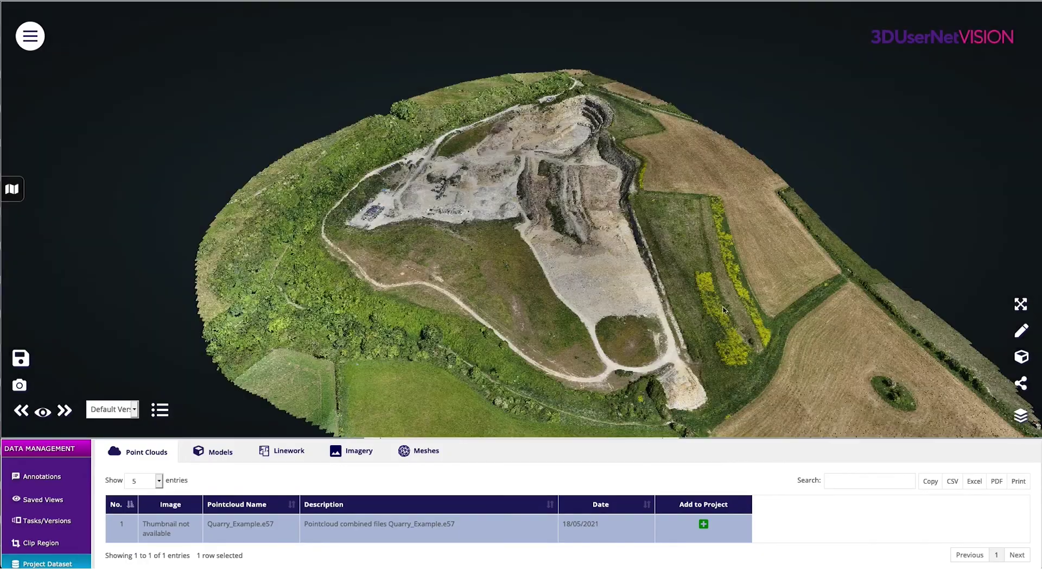